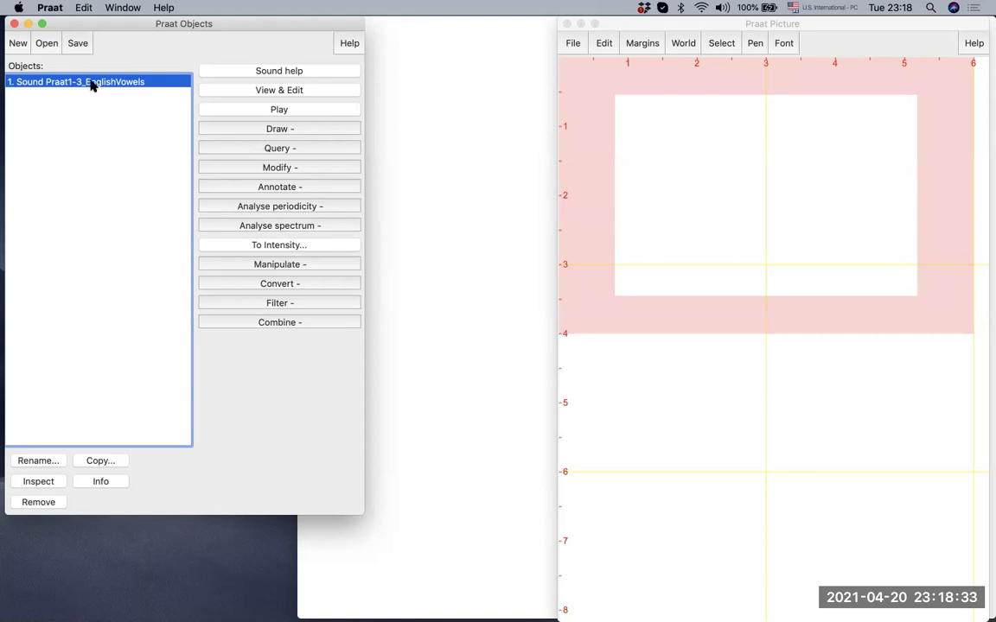
Preview the English vowels waveform, close it, and bring up the Annotate commands
{"action": "left_click", "coordinate": [242, 90]}
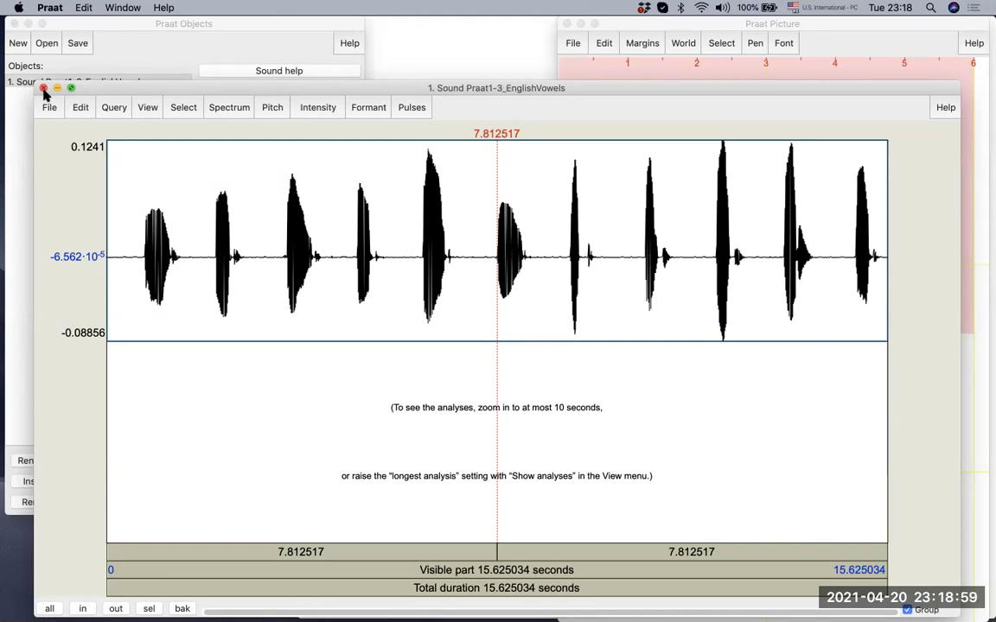
{"action": "left_click", "coordinate": [43, 88]}
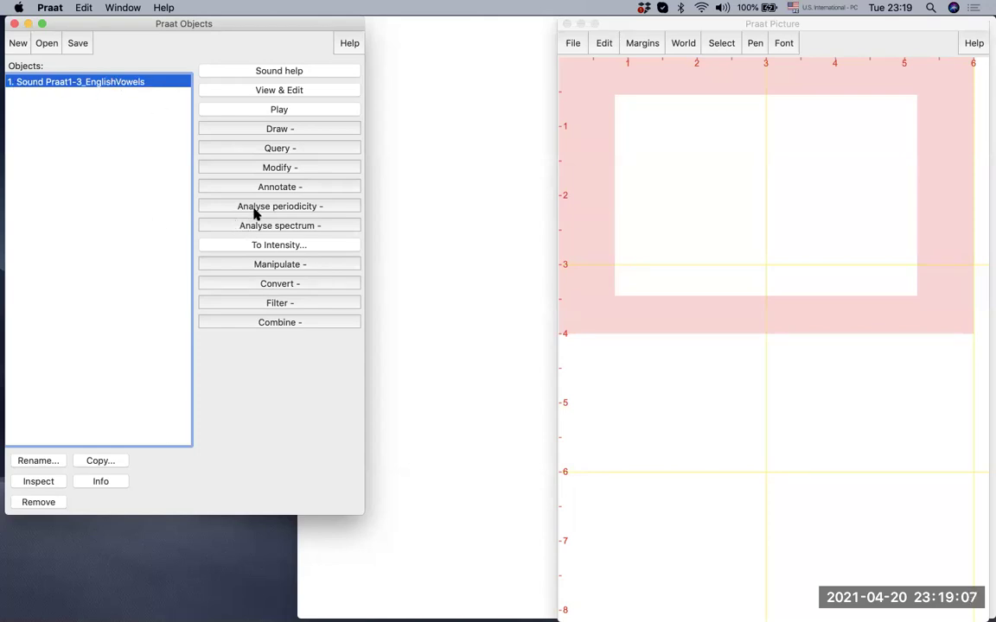
{"action": "left_click", "coordinate": [315, 188]}
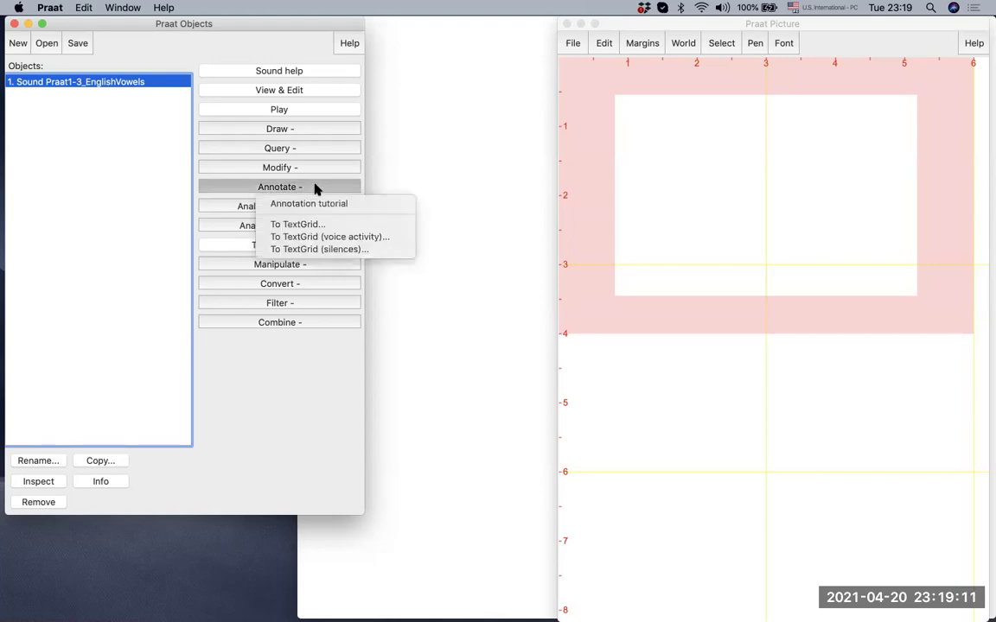
In To TextGrid, set tier names to 'Stress Word Language' and the point tier to 'Stress'
{"action": "left_click", "coordinate": [336, 225]}
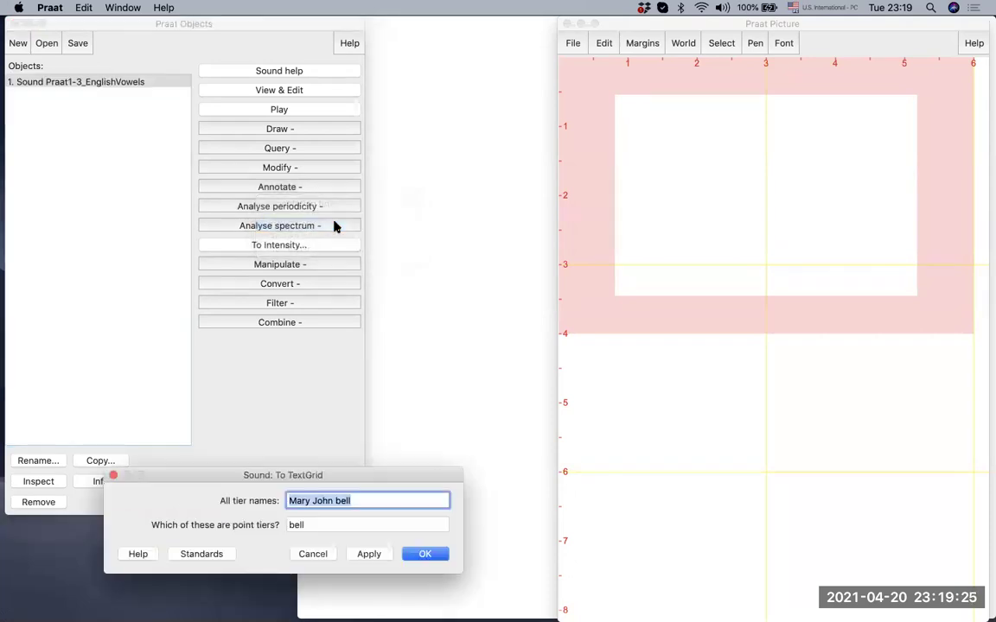
{"action": "left_click_drag", "start_coordinate": [361, 474], "coordinate": [481, 342]}
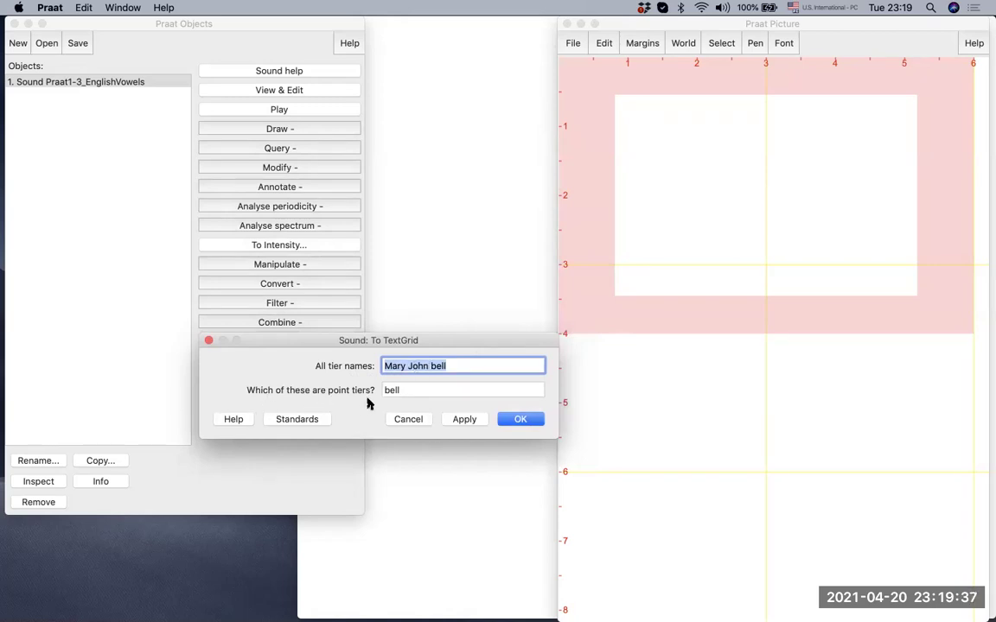
{"action": "left_click", "coordinate": [414, 390]}
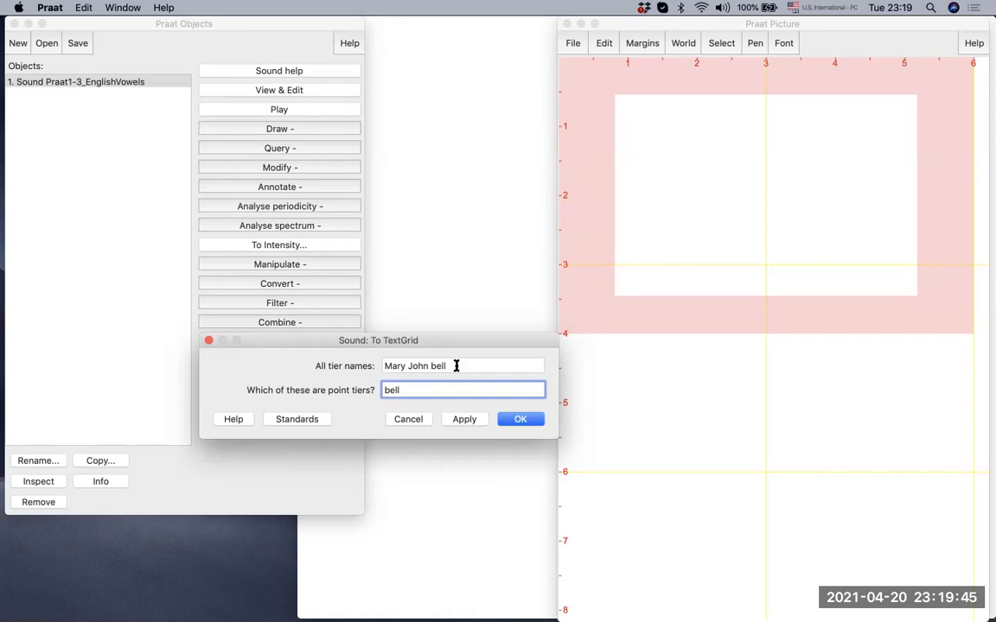
{"action": "left_click_drag", "start_coordinate": [457, 366], "coordinate": [385, 360]}
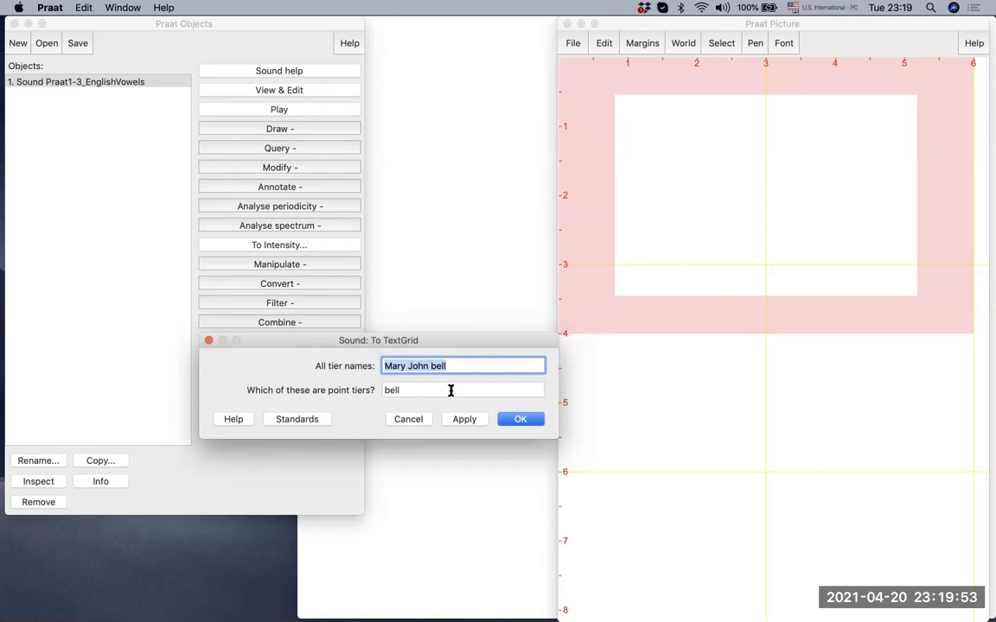
{"action": "type", "text": "Stree"}
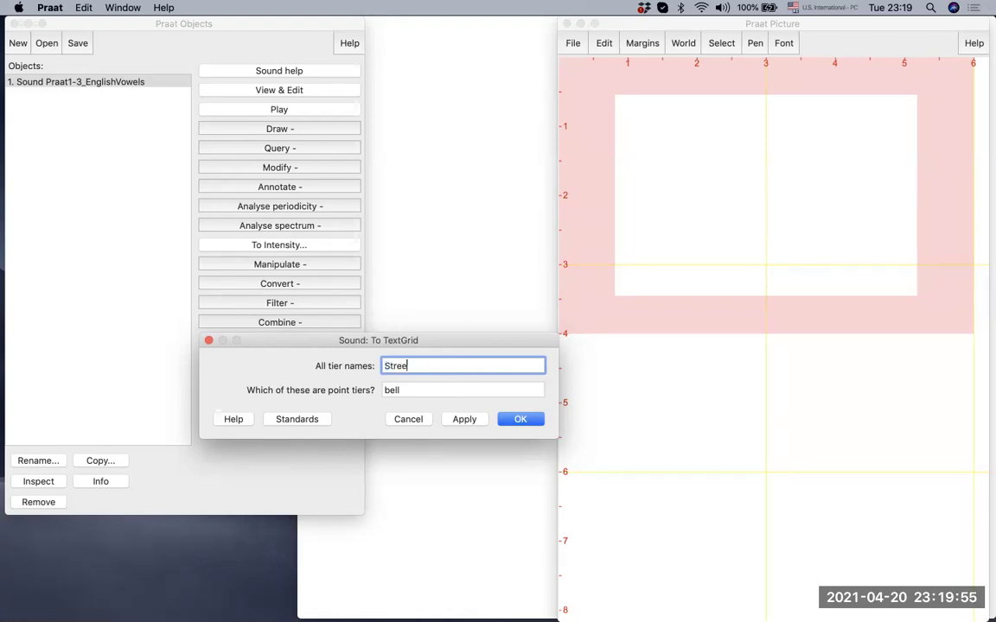
{"action": "key", "text": "BackSpace"}
{"action": "type", "text": "ss Word Language"}
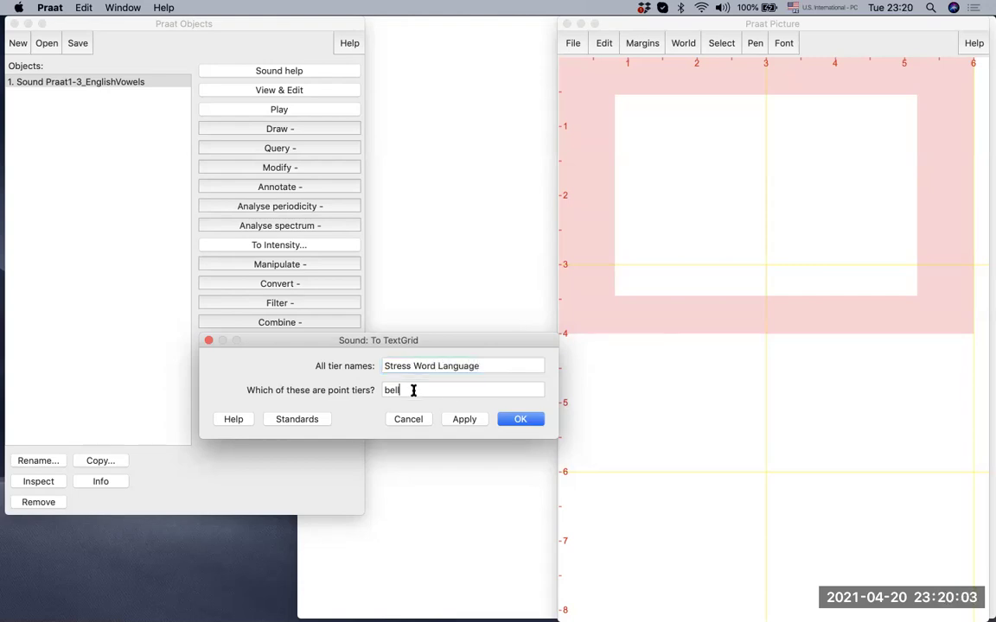
{"action": "left_click_drag", "start_coordinate": [412, 389], "coordinate": [378, 389]}
{"action": "type", "text": "Str"}
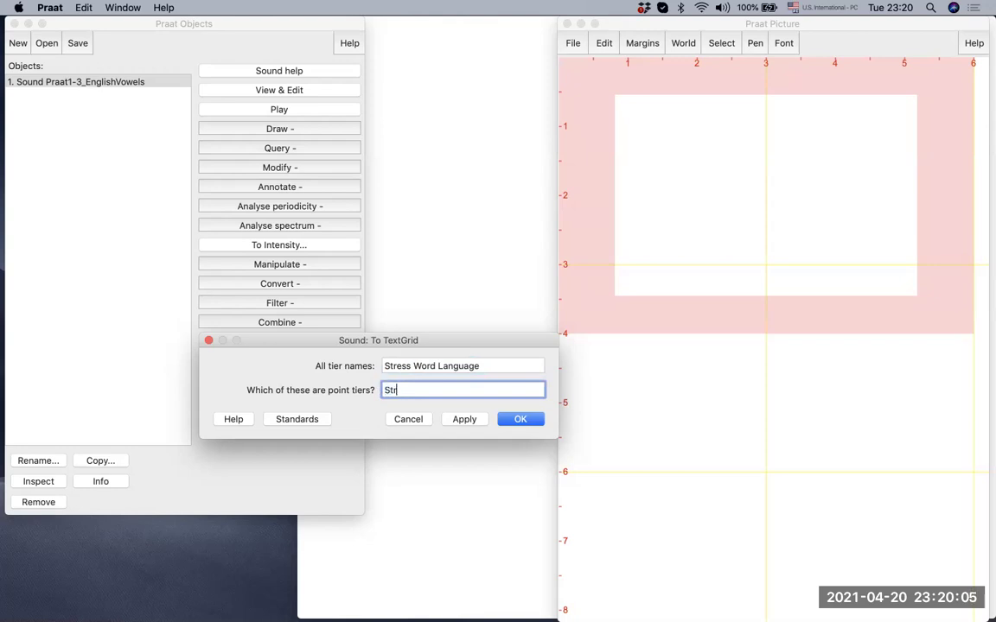
{"action": "type", "text": "ess"}
Create the three-tier TextGrid and select it together with the Praat1-3_EnglishVowels sound
{"action": "left_click", "coordinate": [508, 424]}
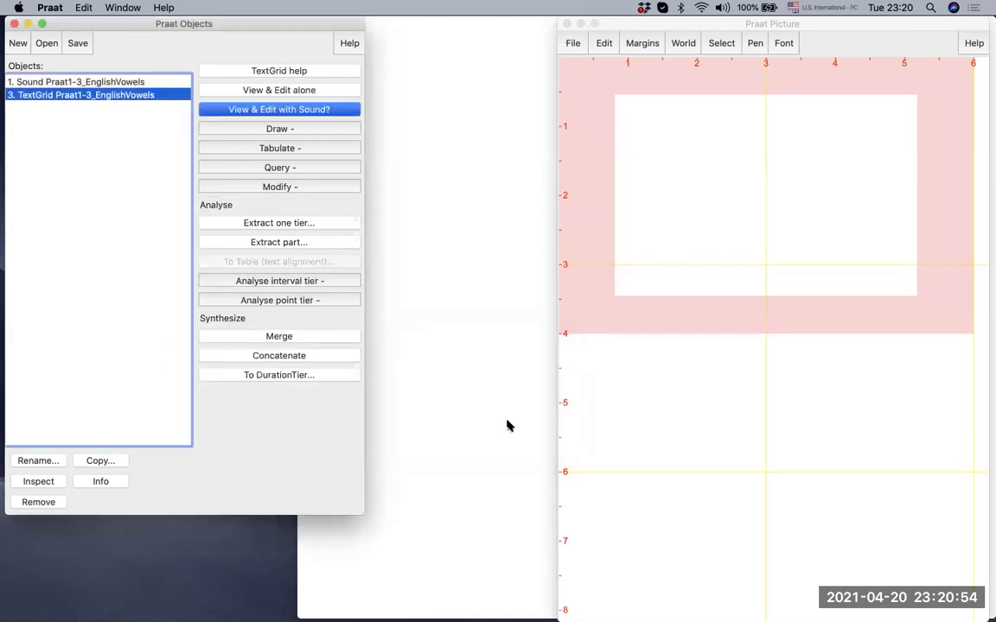
{"action": "left_click", "coordinate": [67, 83], "text": "shift"}
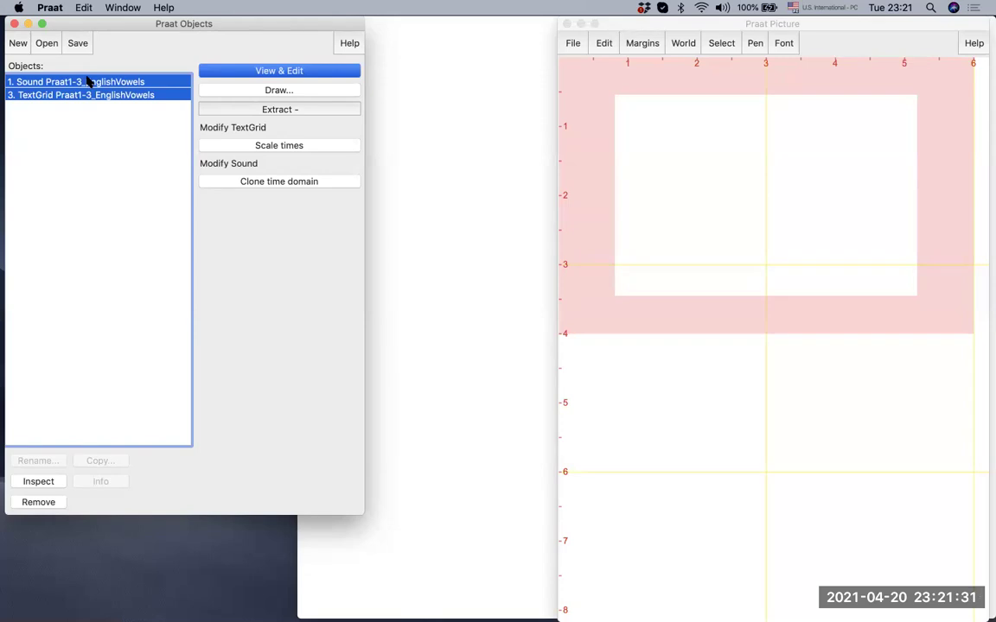
{"action": "left_click", "coordinate": [87, 82]}
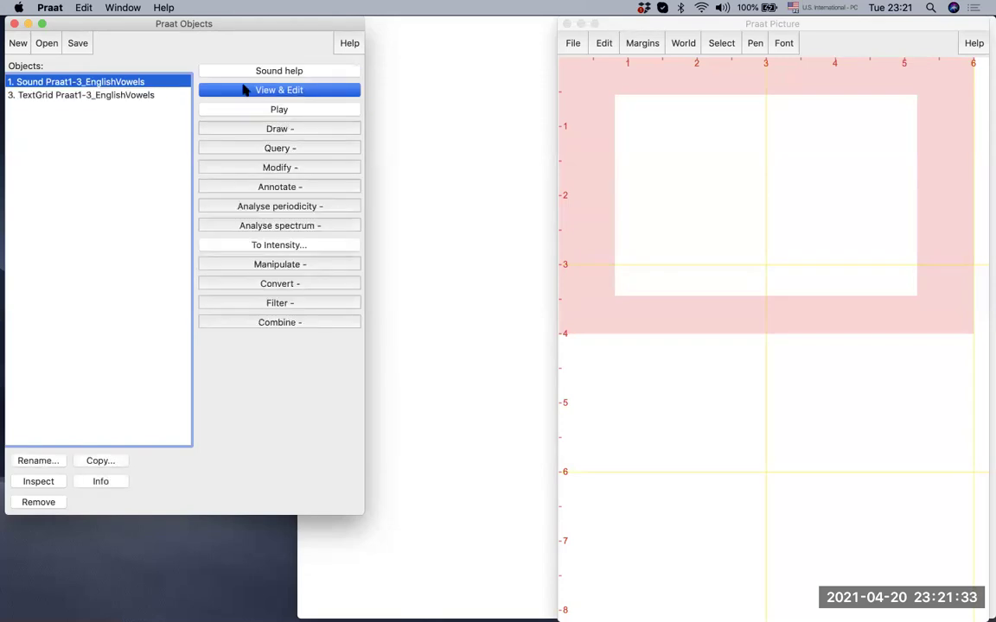
{"action": "left_click", "coordinate": [89, 95]}
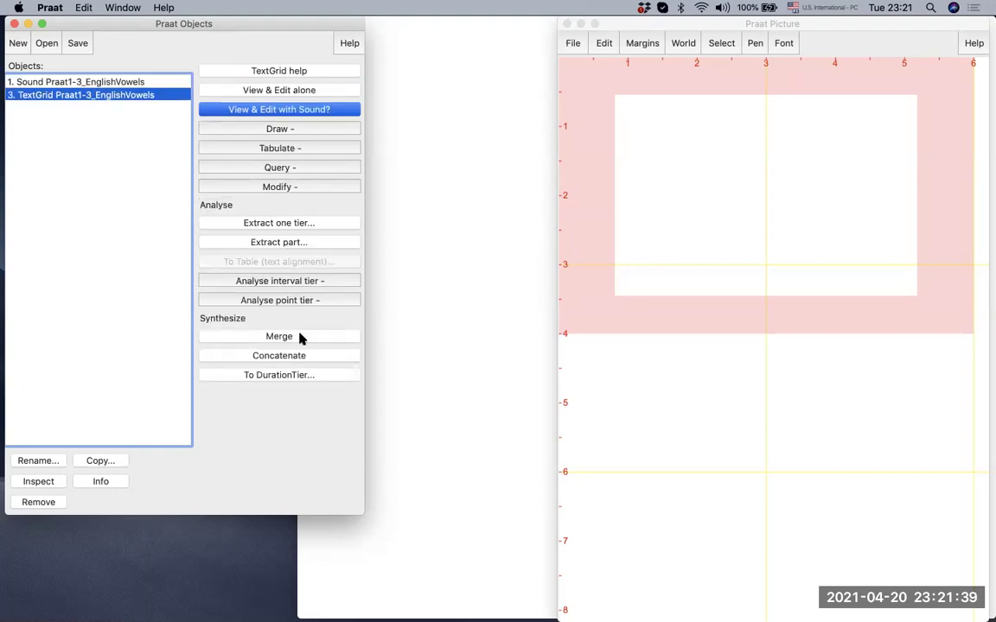
{"action": "left_click", "coordinate": [97, 82], "text": "shift"}
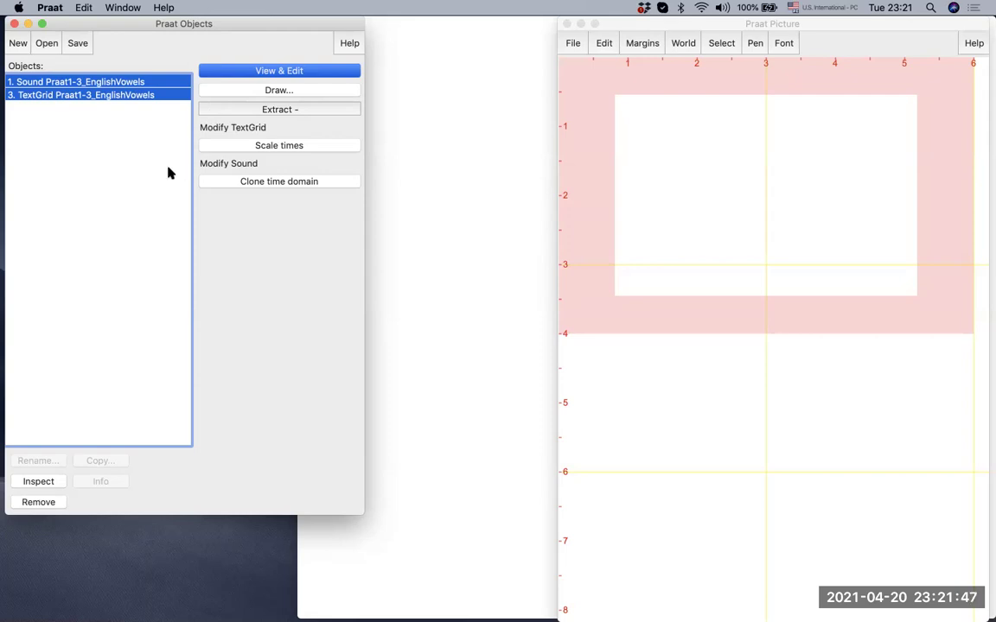
Open the sound and TextGrid in the editor, then move and enlarge the editor window
{"action": "left_click", "coordinate": [249, 76]}
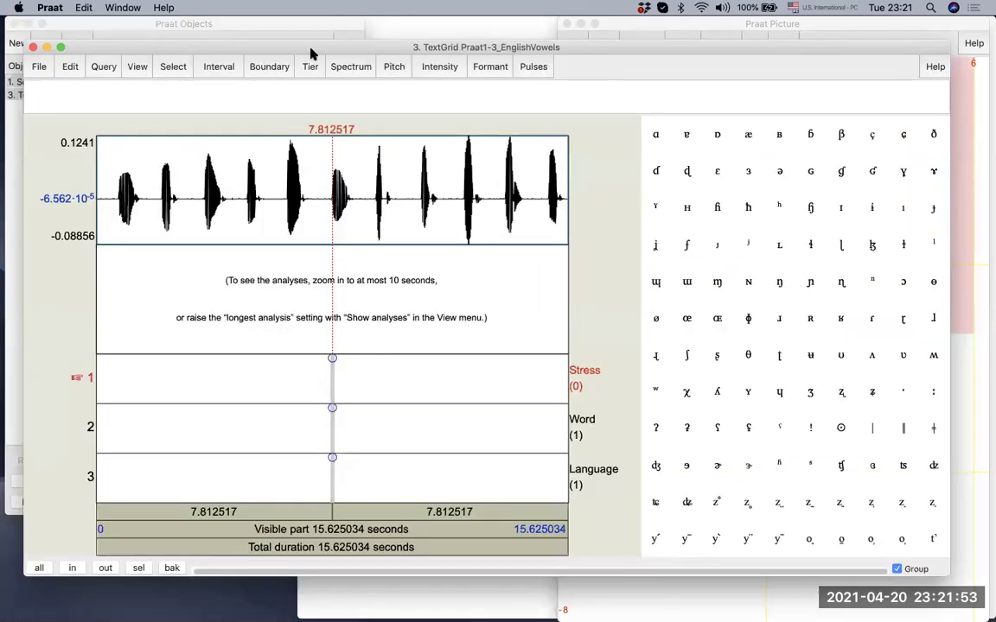
{"action": "left_click_drag", "start_coordinate": [312, 52], "coordinate": [296, 49]}
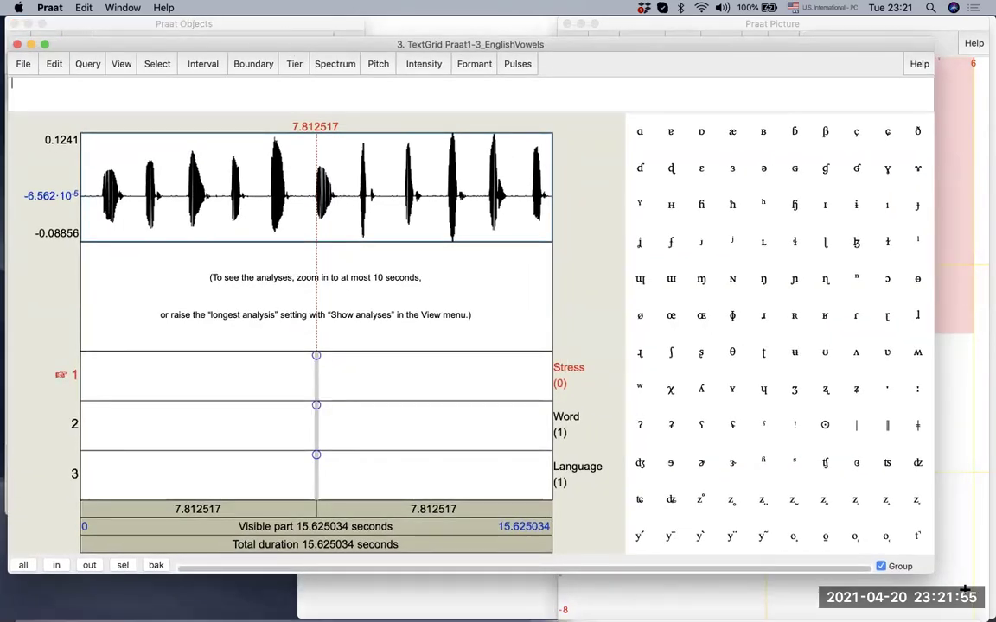
{"action": "left_click_drag", "start_coordinate": [933, 576], "coordinate": [981, 607]}
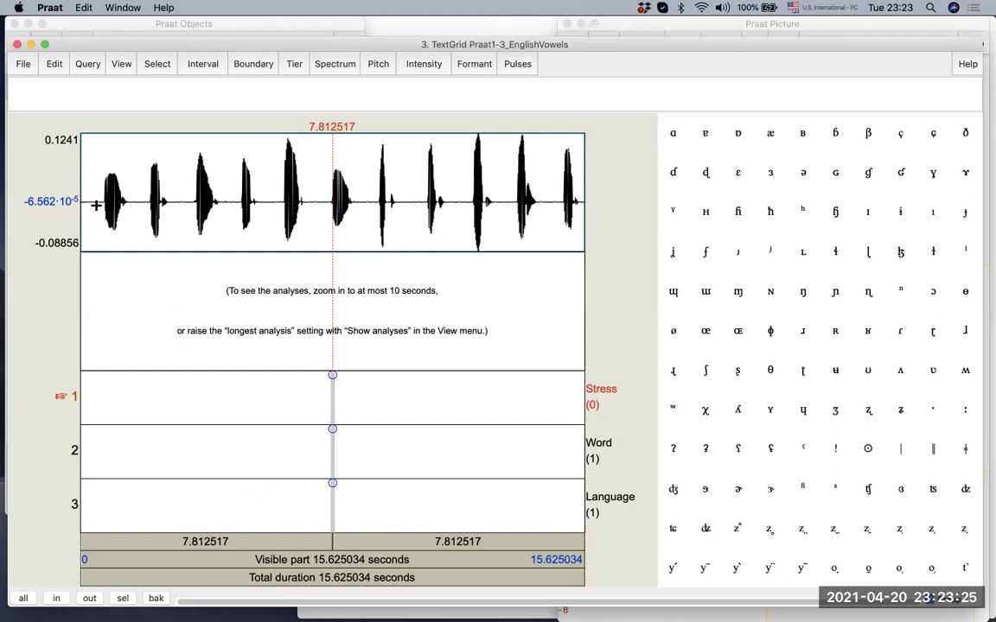
Play the selected first vowel twice, then select the Language tier's whole-sound interval
{"action": "left_click_drag", "start_coordinate": [97, 197], "coordinate": [130, 207]}
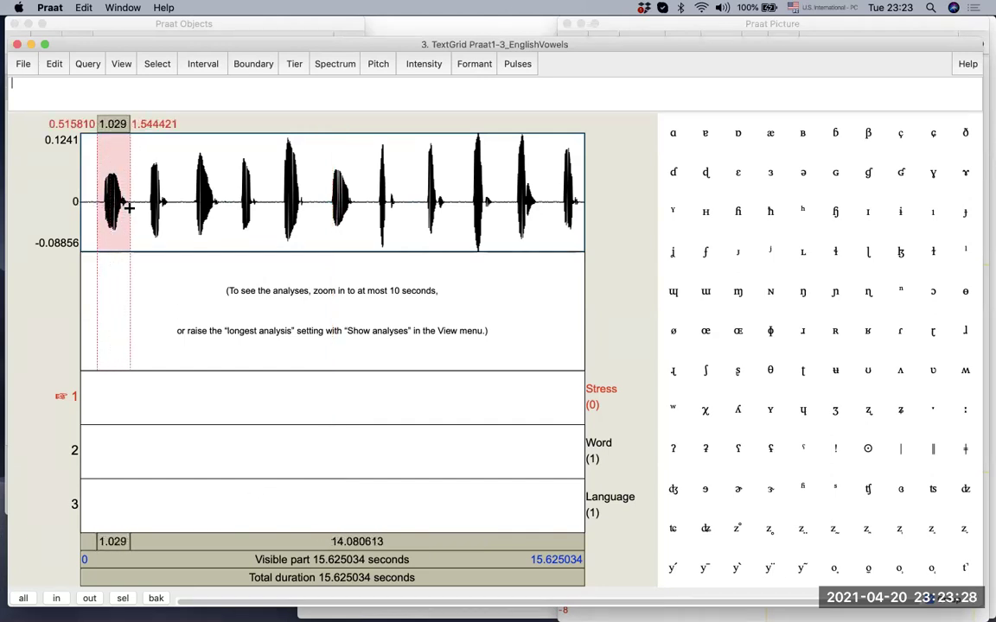
{"action": "left_click", "coordinate": [112, 540]}
{"action": "left_click", "coordinate": [112, 542]}
{"action": "left_click", "coordinate": [274, 504]}
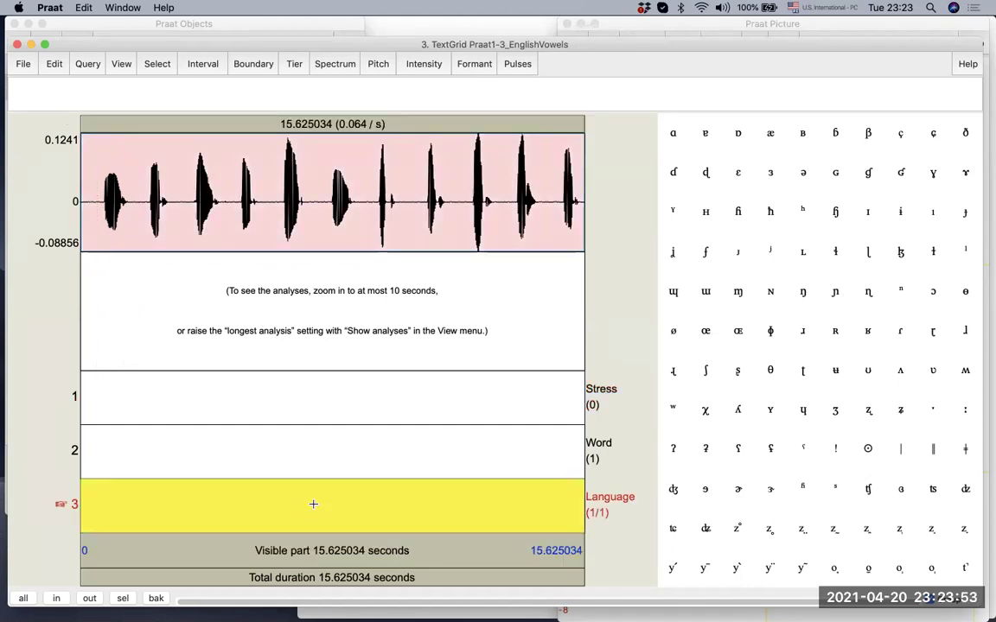
{"action": "left_click", "coordinate": [97, 214]}
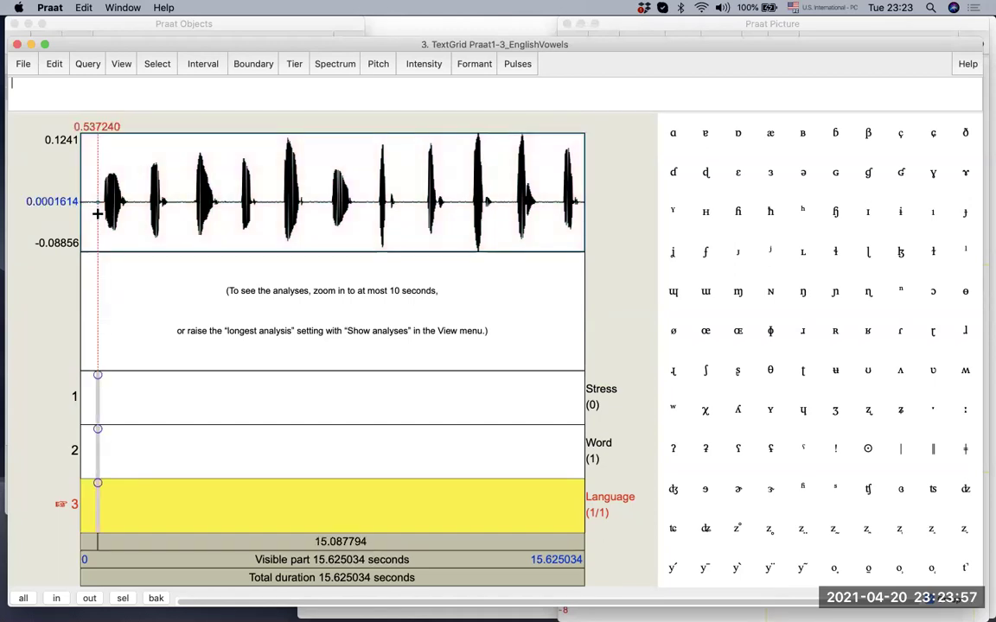
{"action": "left_click", "coordinate": [98, 303]}
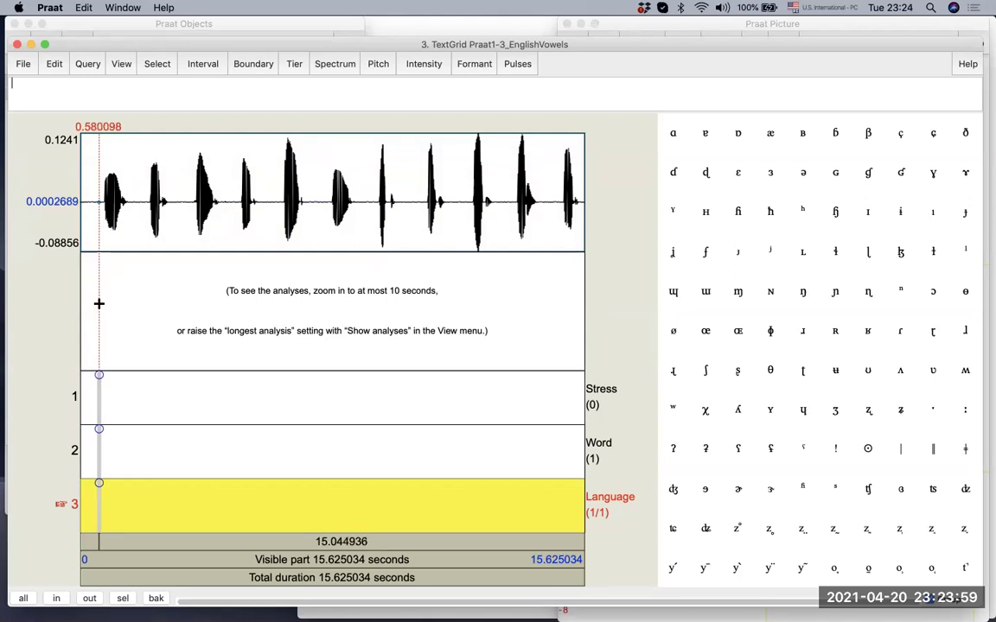
{"action": "left_click", "coordinate": [200, 502]}
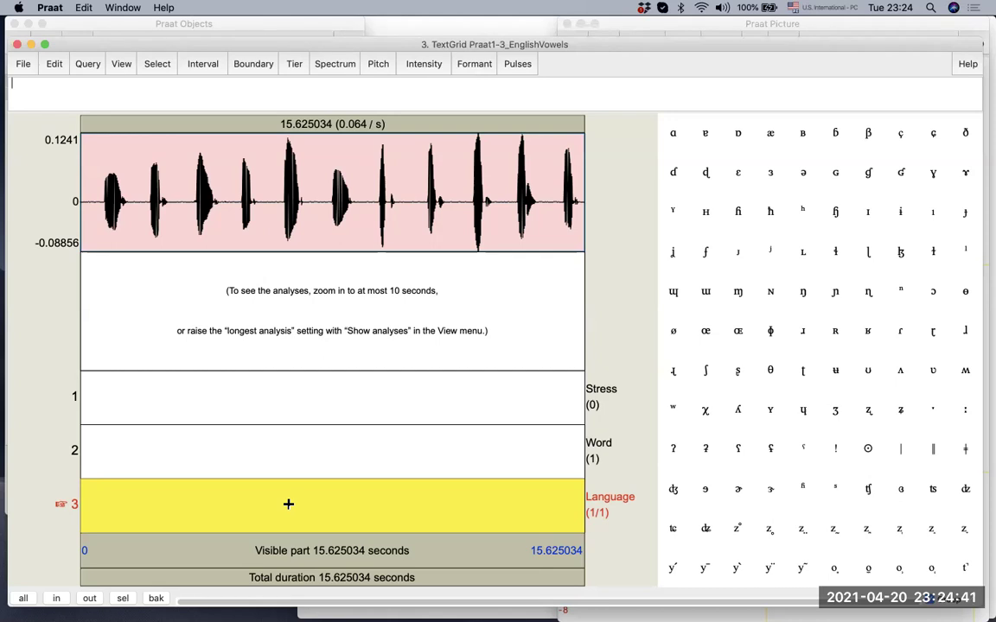
Label the Language tier interval 'Englisch'
{"action": "type", "text": "English"}
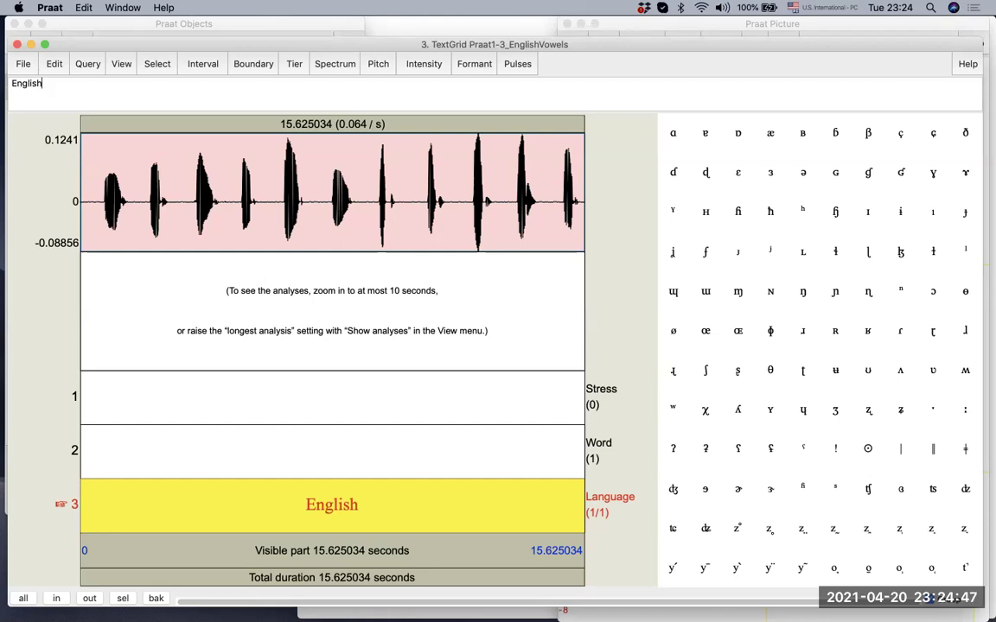
{"action": "key", "text": "BackSpace"}
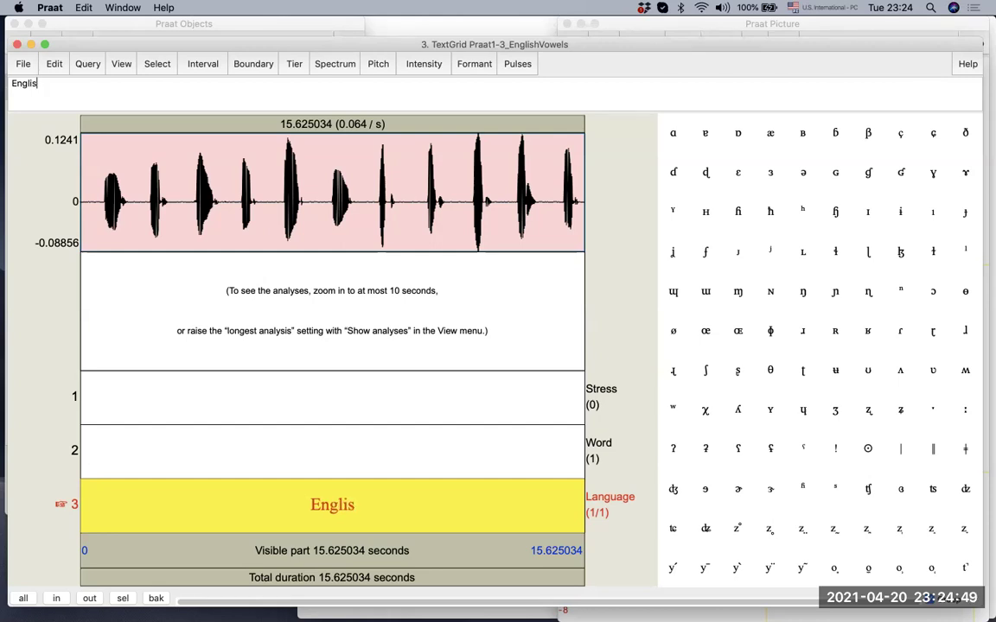
{"action": "type", "text": "sch"}
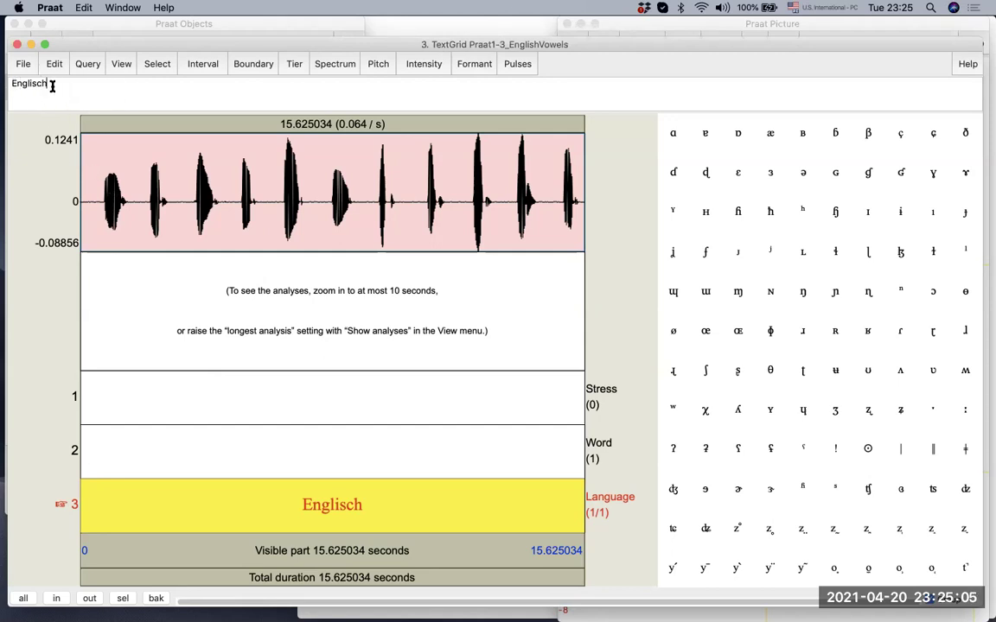
Delete the 'c' so the Language interval label reads 'English'
{"action": "left_click_drag", "start_coordinate": [52, 85], "coordinate": [9, 83]}
{"action": "left_click", "coordinate": [26, 96]}
{"action": "key", "text": "Left"}
{"action": "key", "text": "BackSpace"}
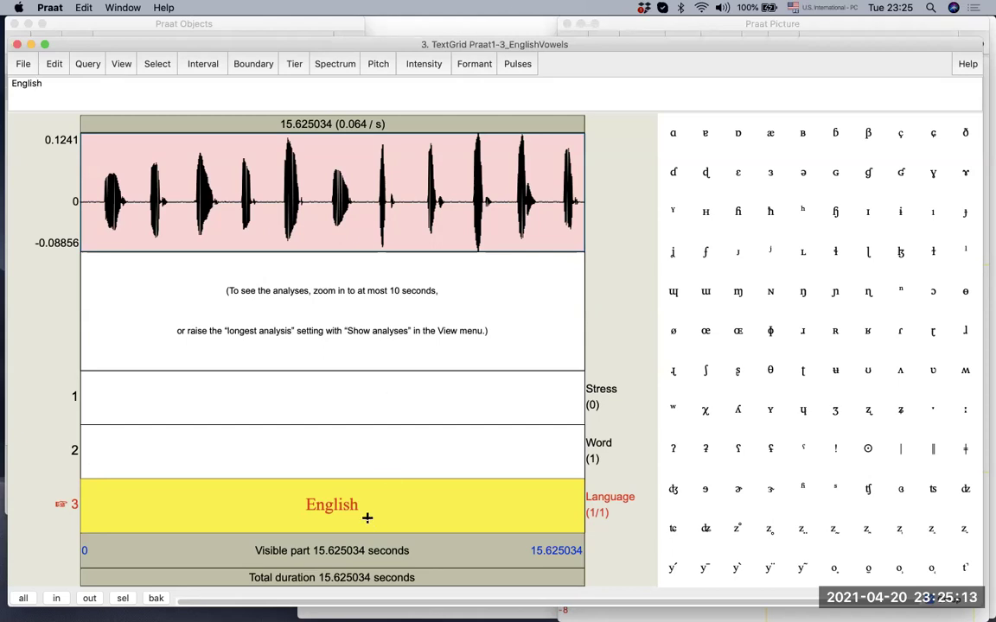